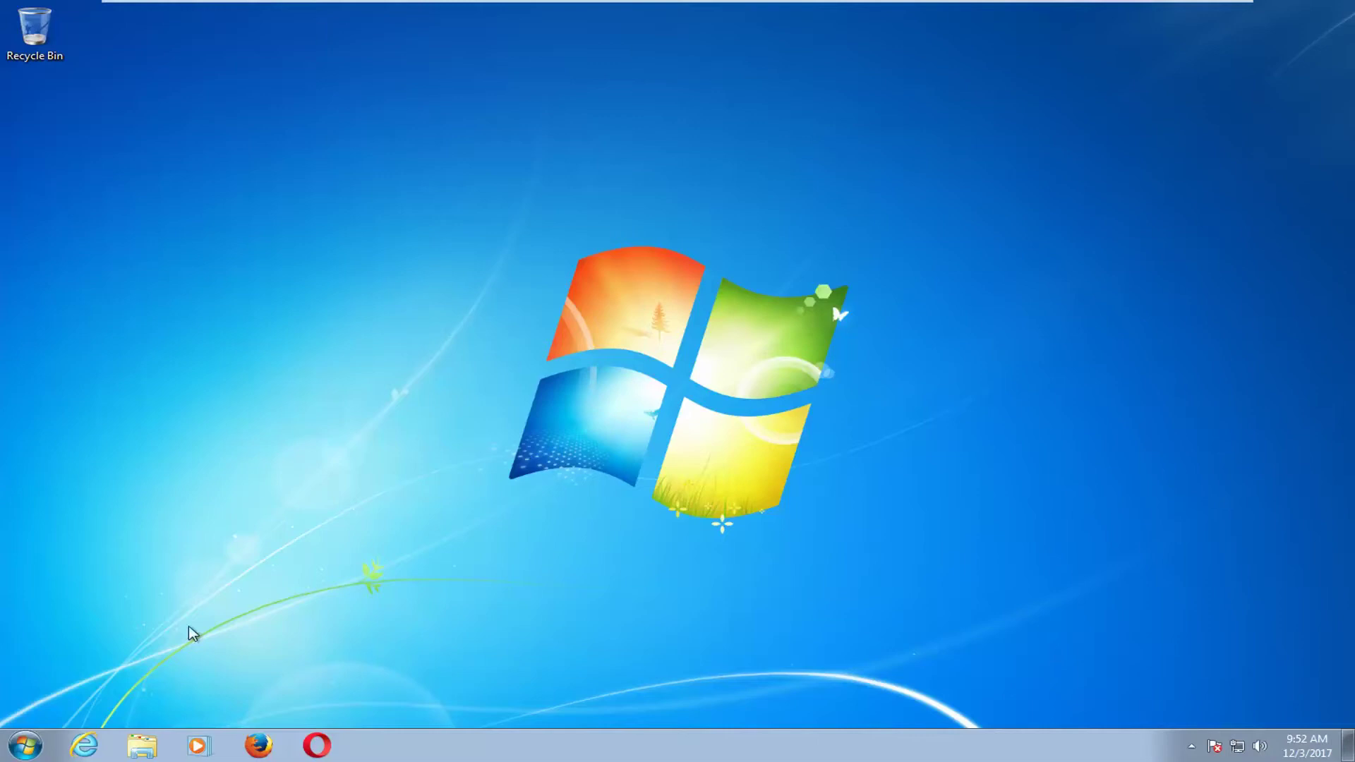
Search the Start menu for 'device manager' and launch Device Manager from the results.
{"action": "left_click", "coordinate": [24, 747]}
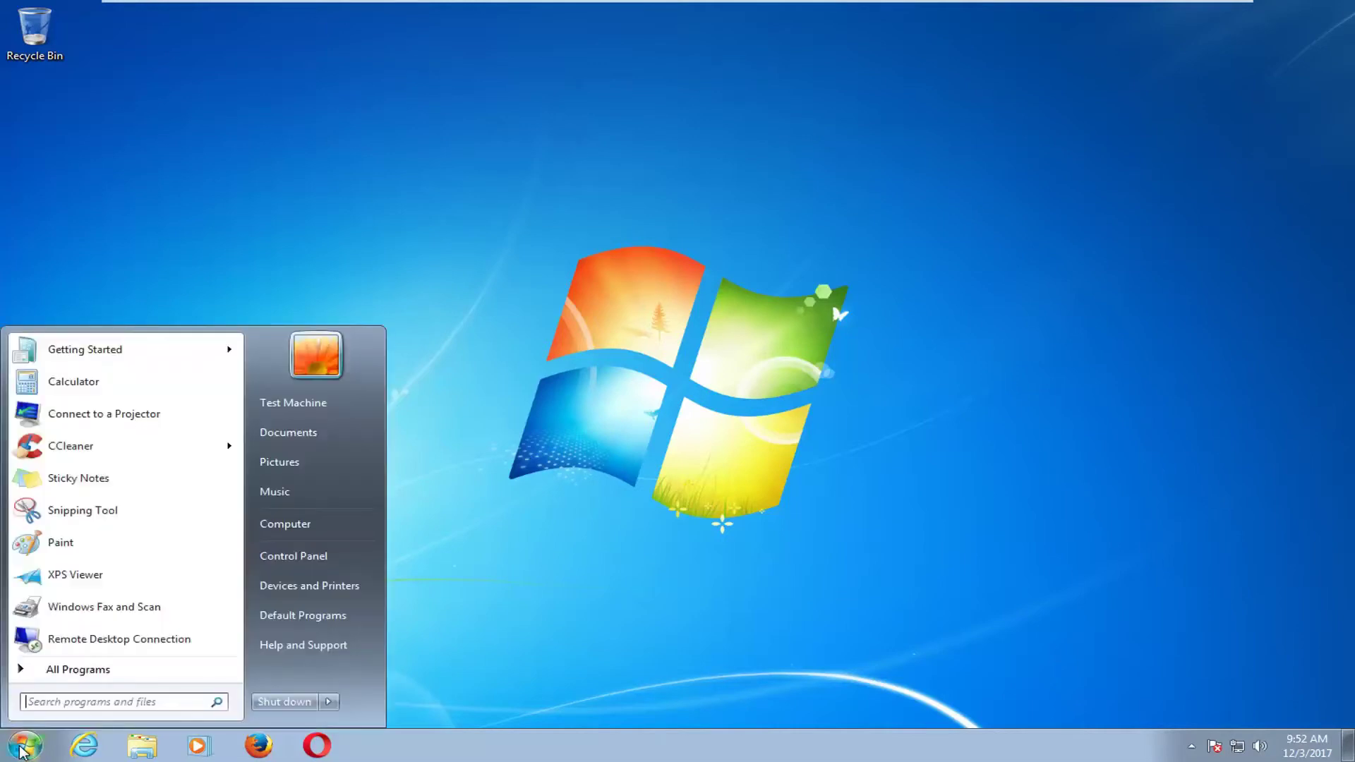
{"action": "type", "text": "device manage"}
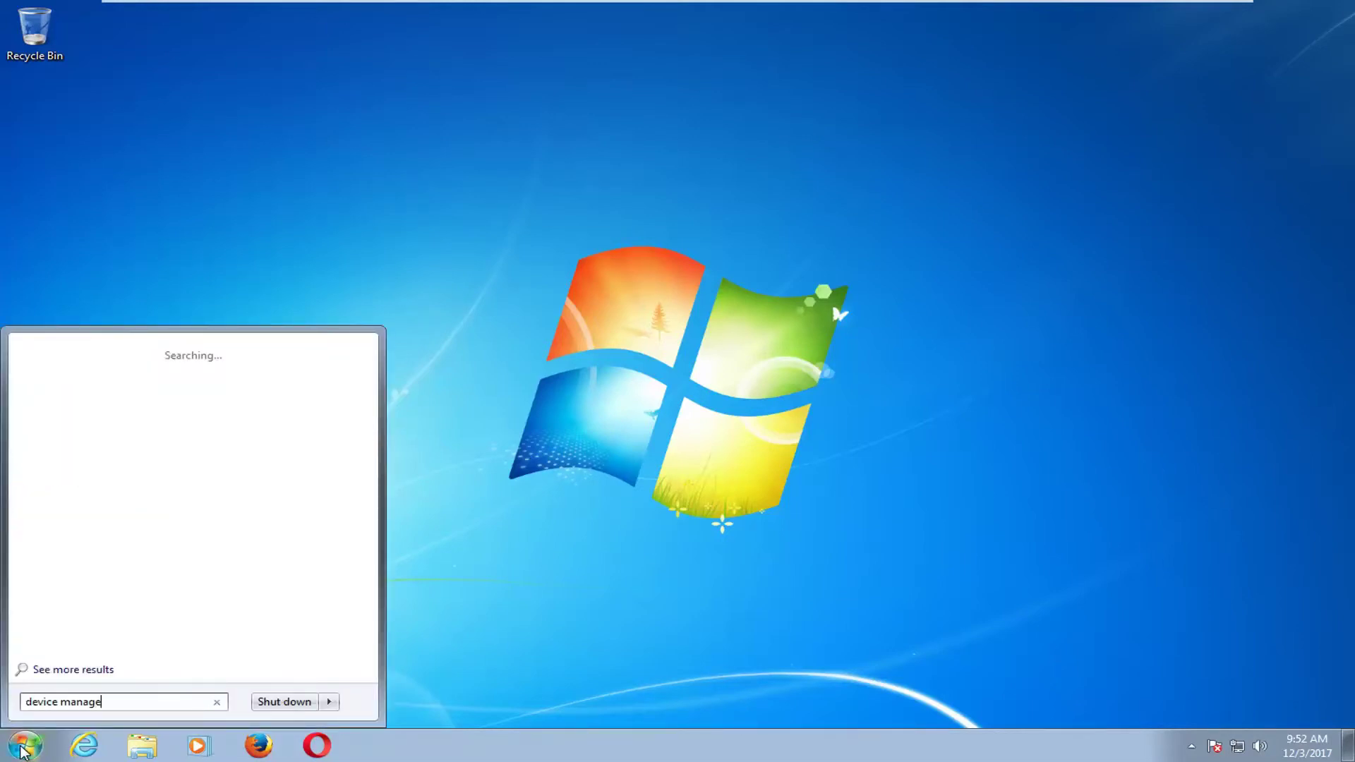
{"action": "type", "text": "r"}
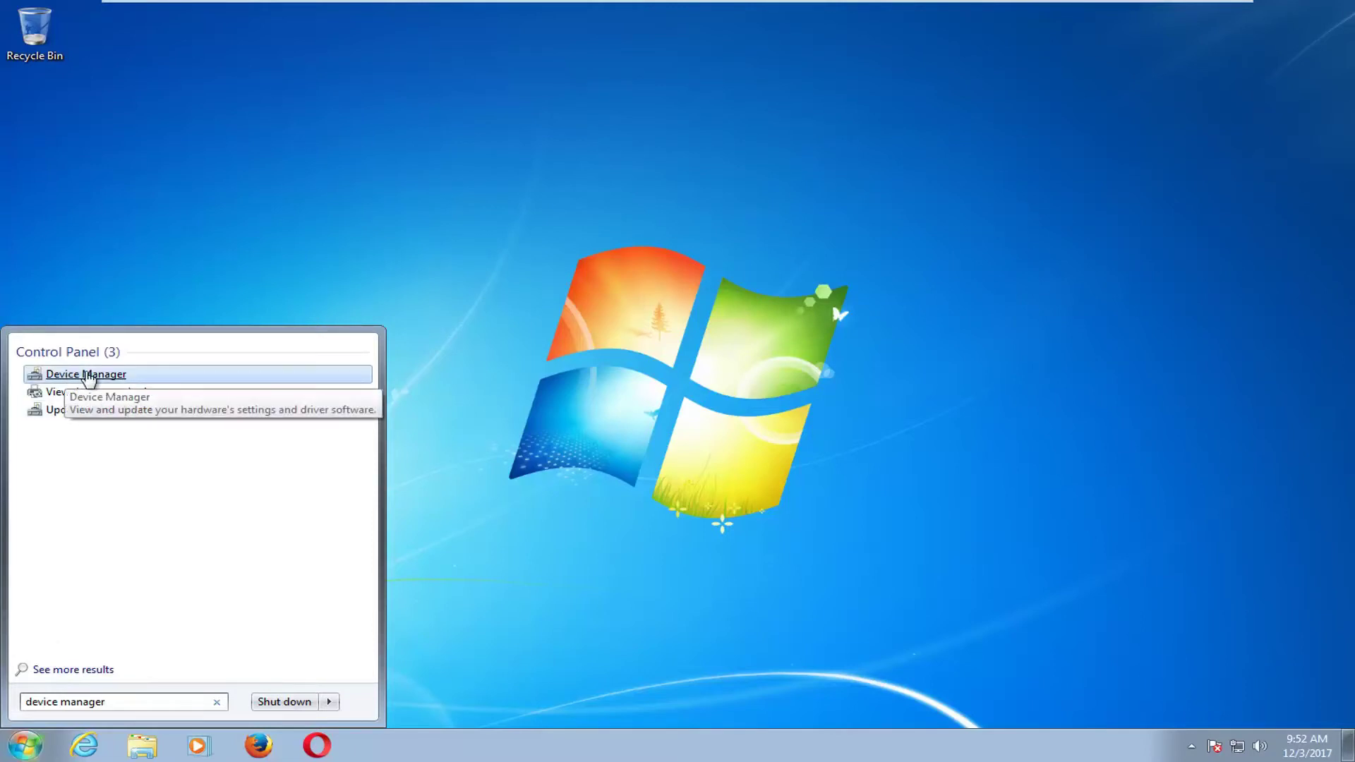
{"action": "left_click", "coordinate": [90, 377]}
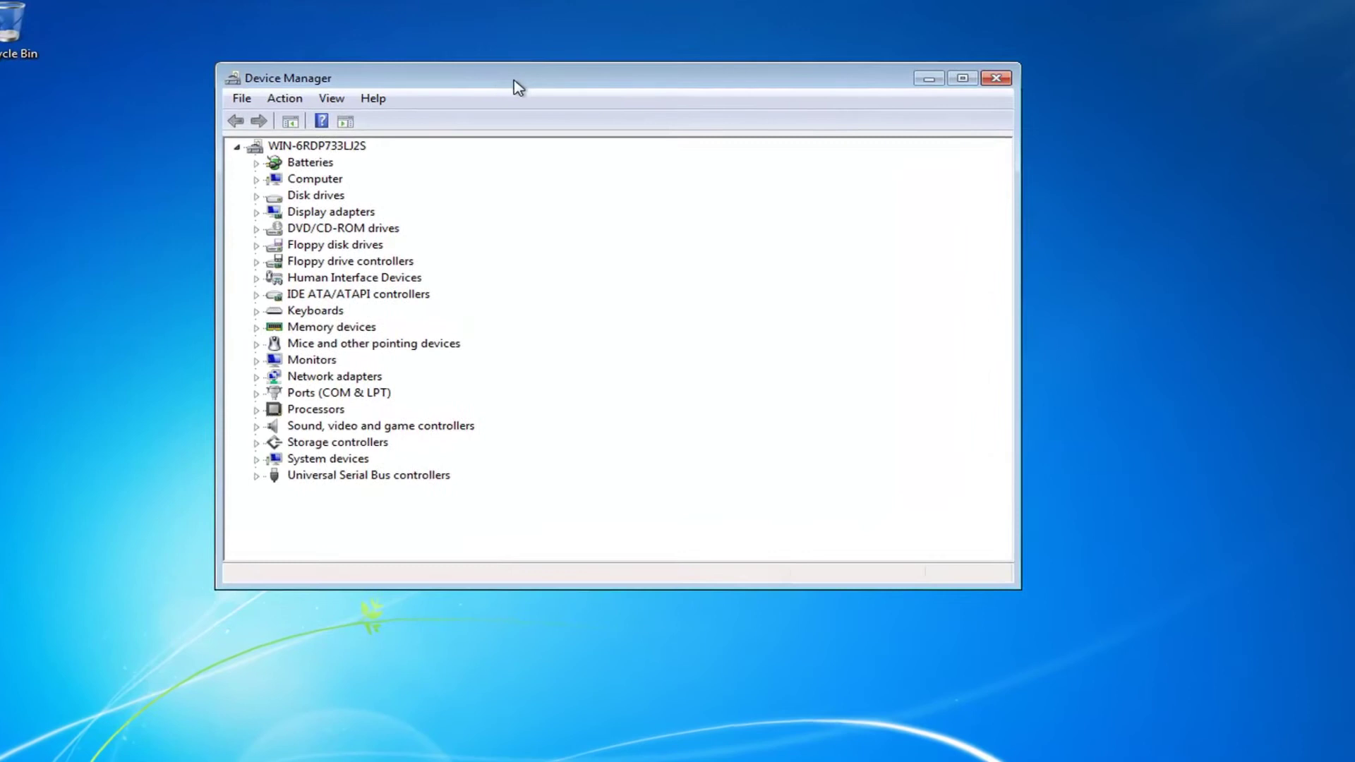
Expand Batteries and uninstall the Microsoft AC Adapter, confirming with OK.
{"action": "left_click", "coordinate": [304, 161]}
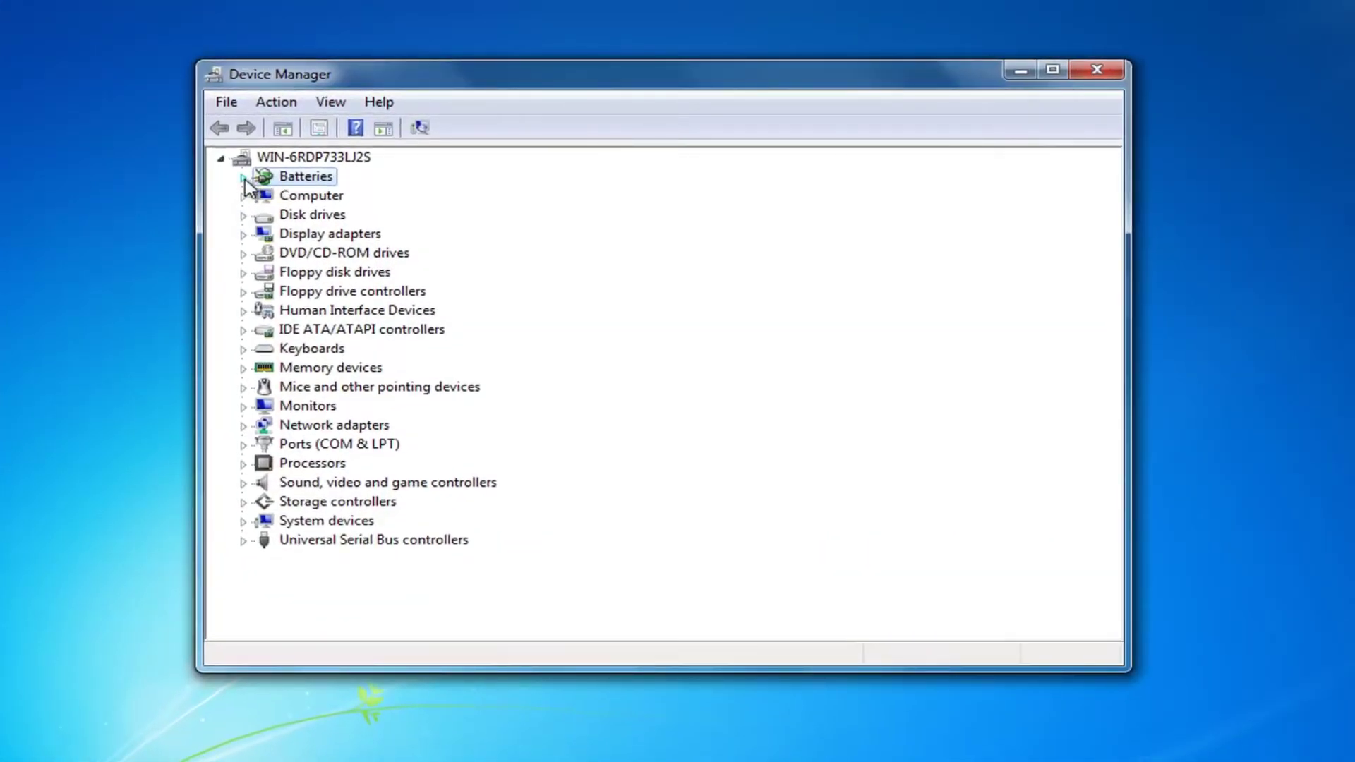
{"action": "left_click", "coordinate": [245, 177]}
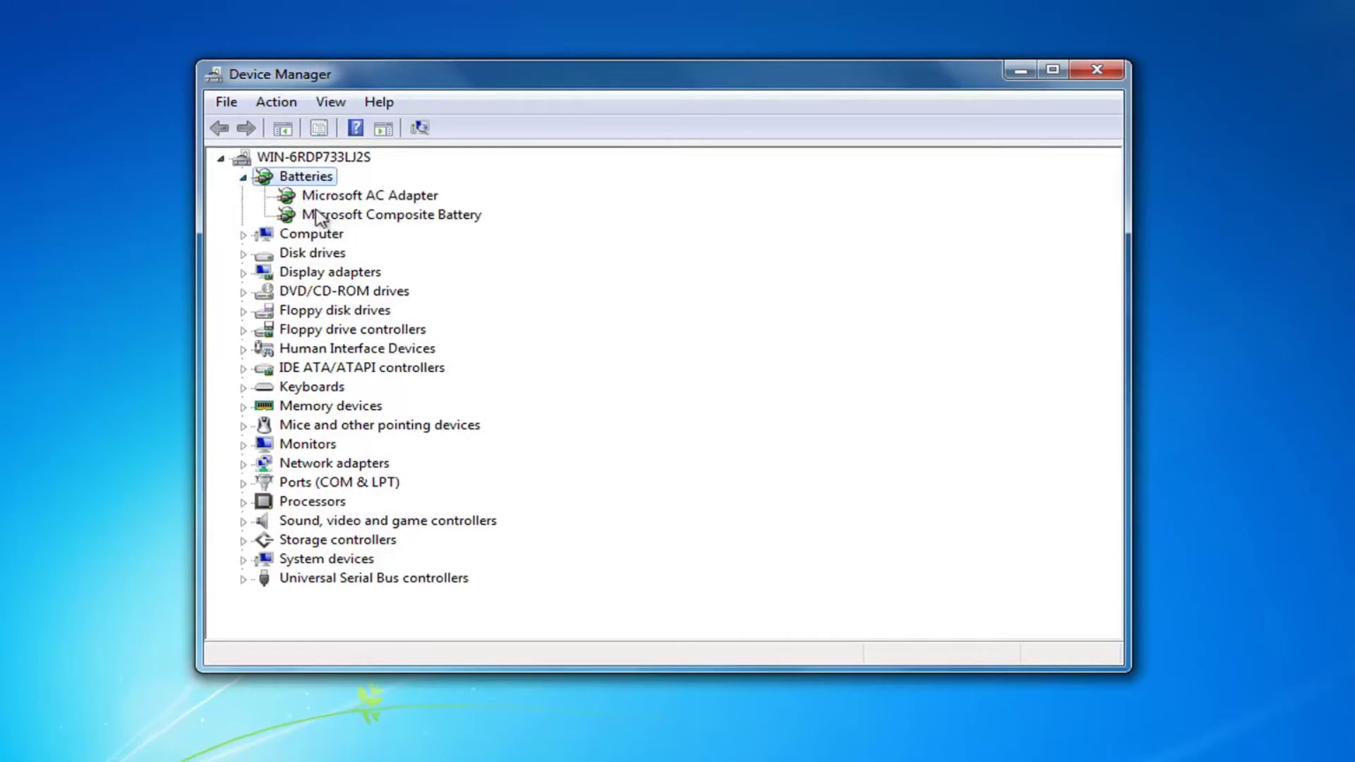
{"action": "left_click", "coordinate": [339, 197]}
{"action": "left_click", "coordinate": [324, 201]}
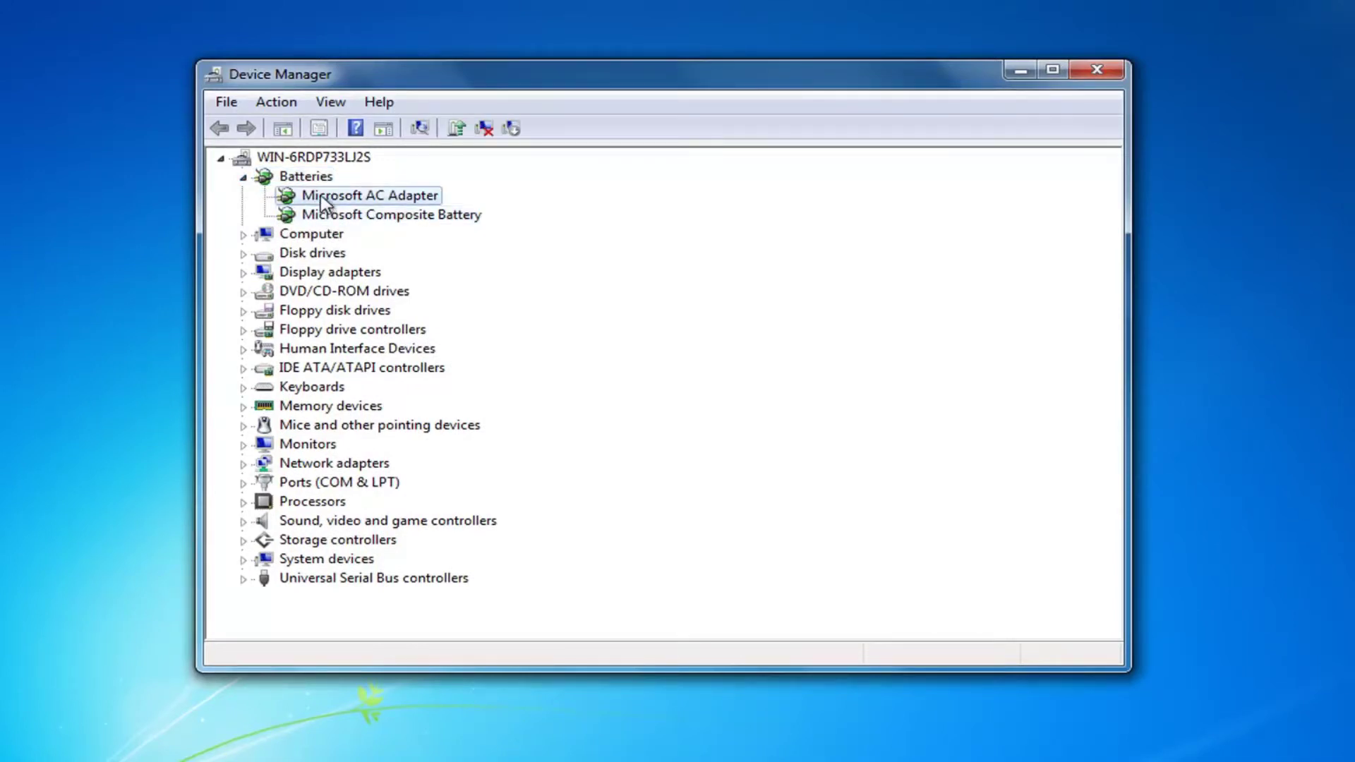
{"action": "right_click", "coordinate": [327, 201]}
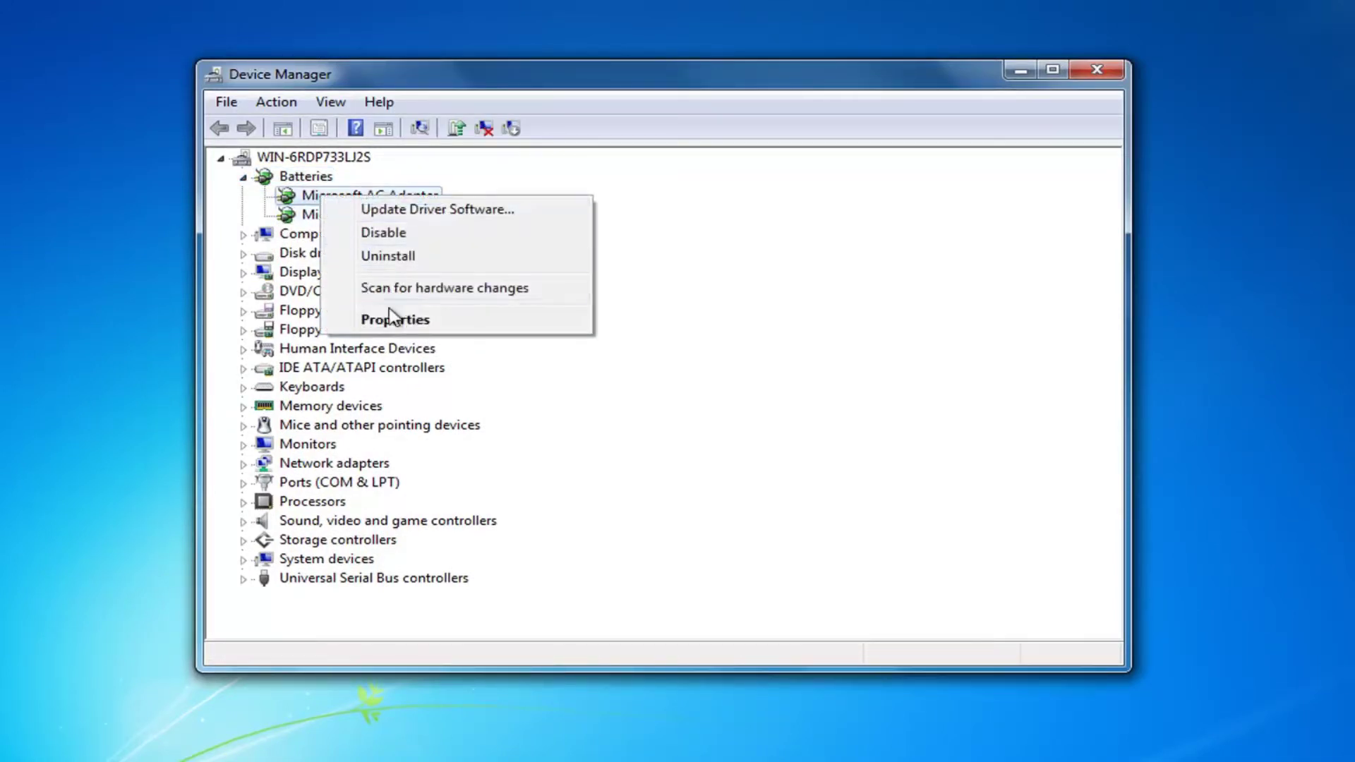
{"action": "left_click", "coordinate": [388, 256]}
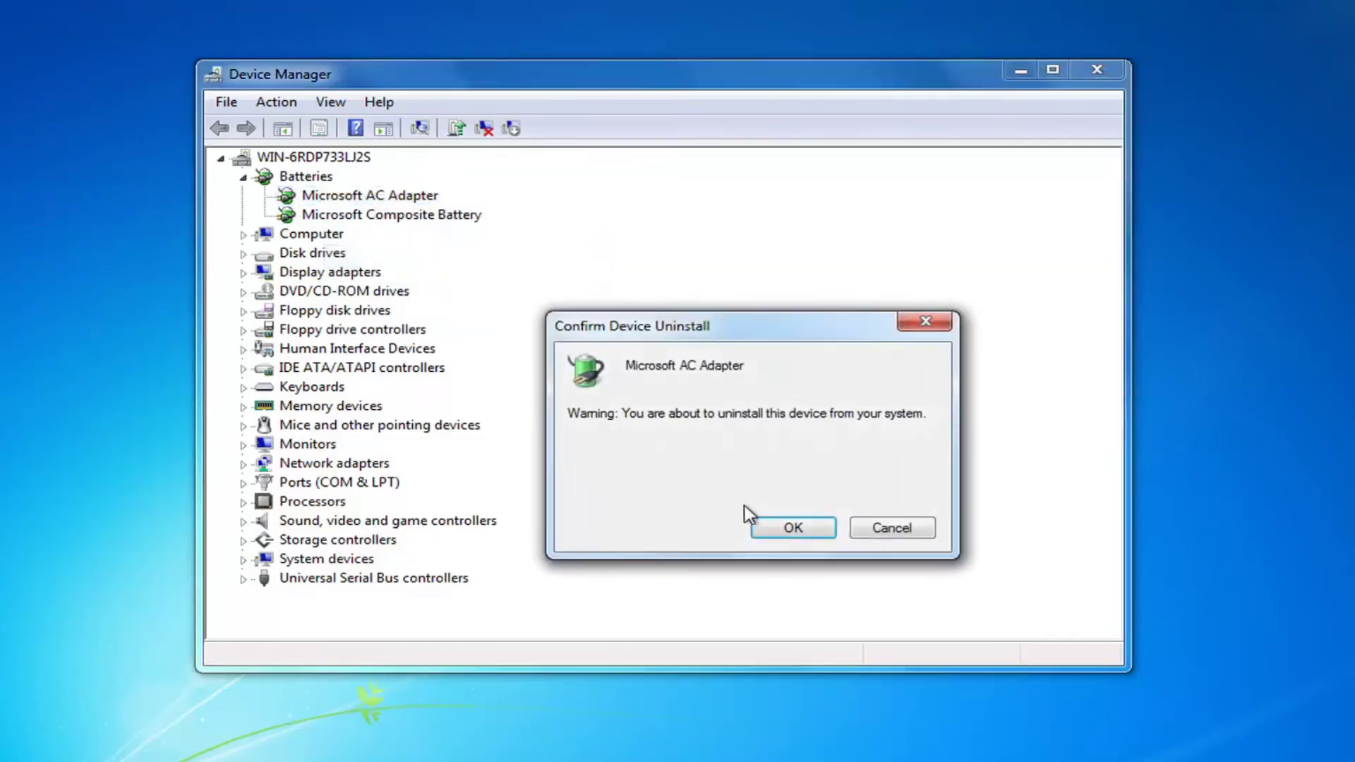
{"action": "left_click", "coordinate": [785, 532]}
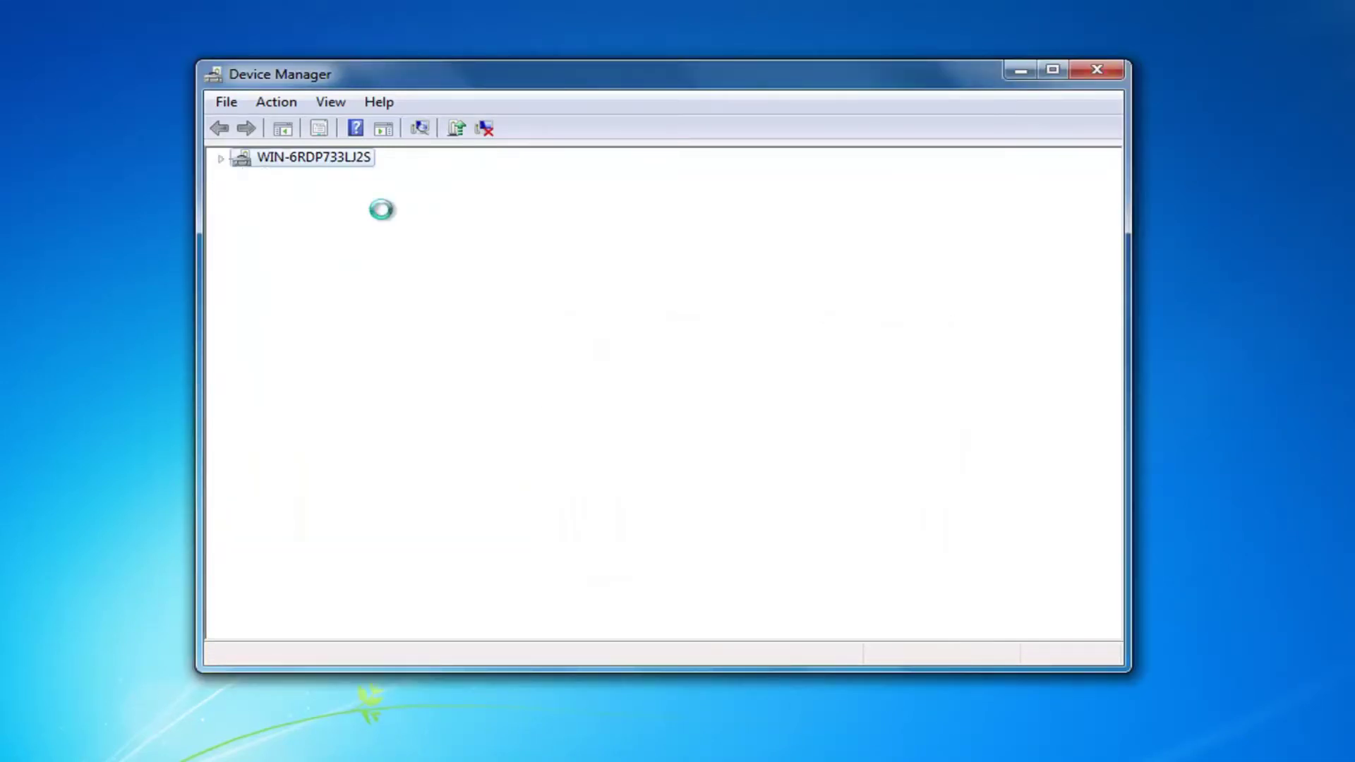
Scan for hardware changes from Microsoft Composite Battery, then check the Batteries list.
{"action": "right_click", "coordinate": [352, 200]}
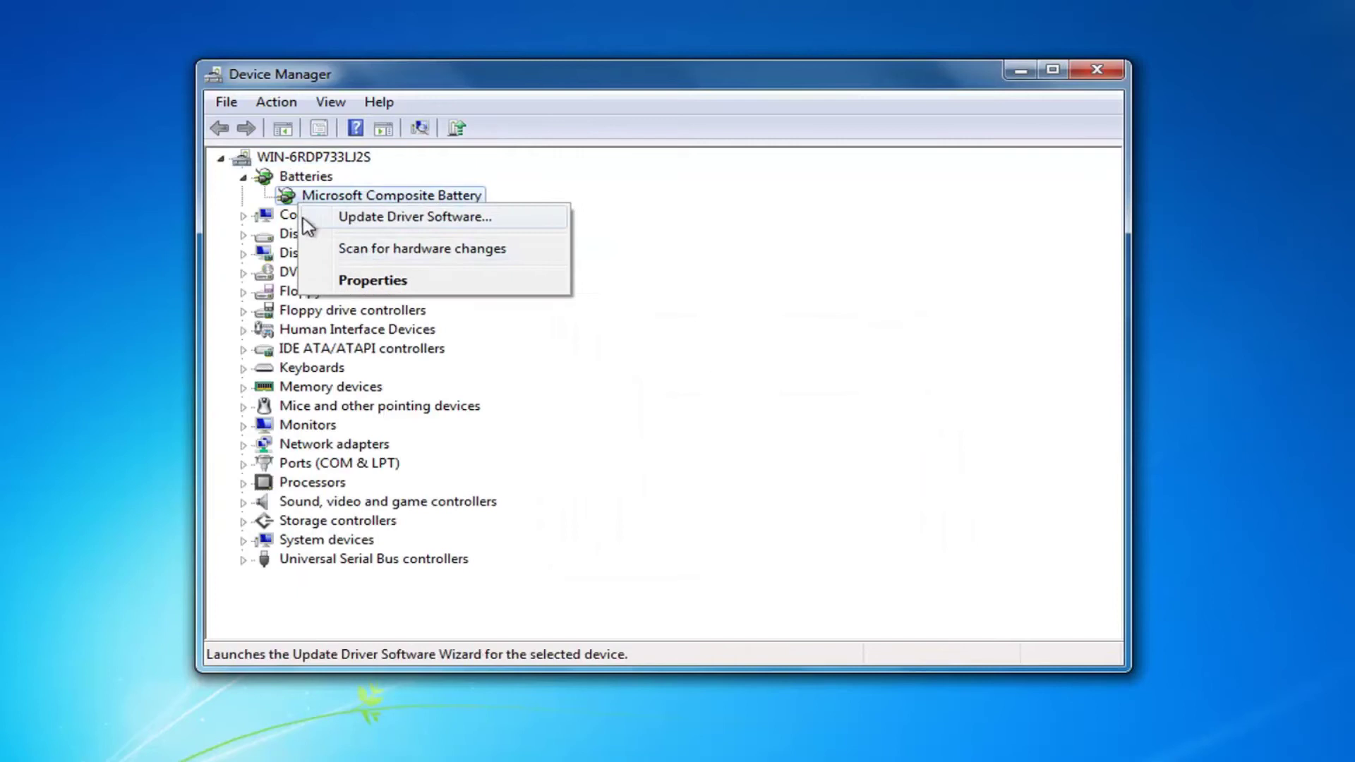
{"action": "left_click", "coordinate": [286, 220]}
{"action": "right_click", "coordinate": [341, 198]}
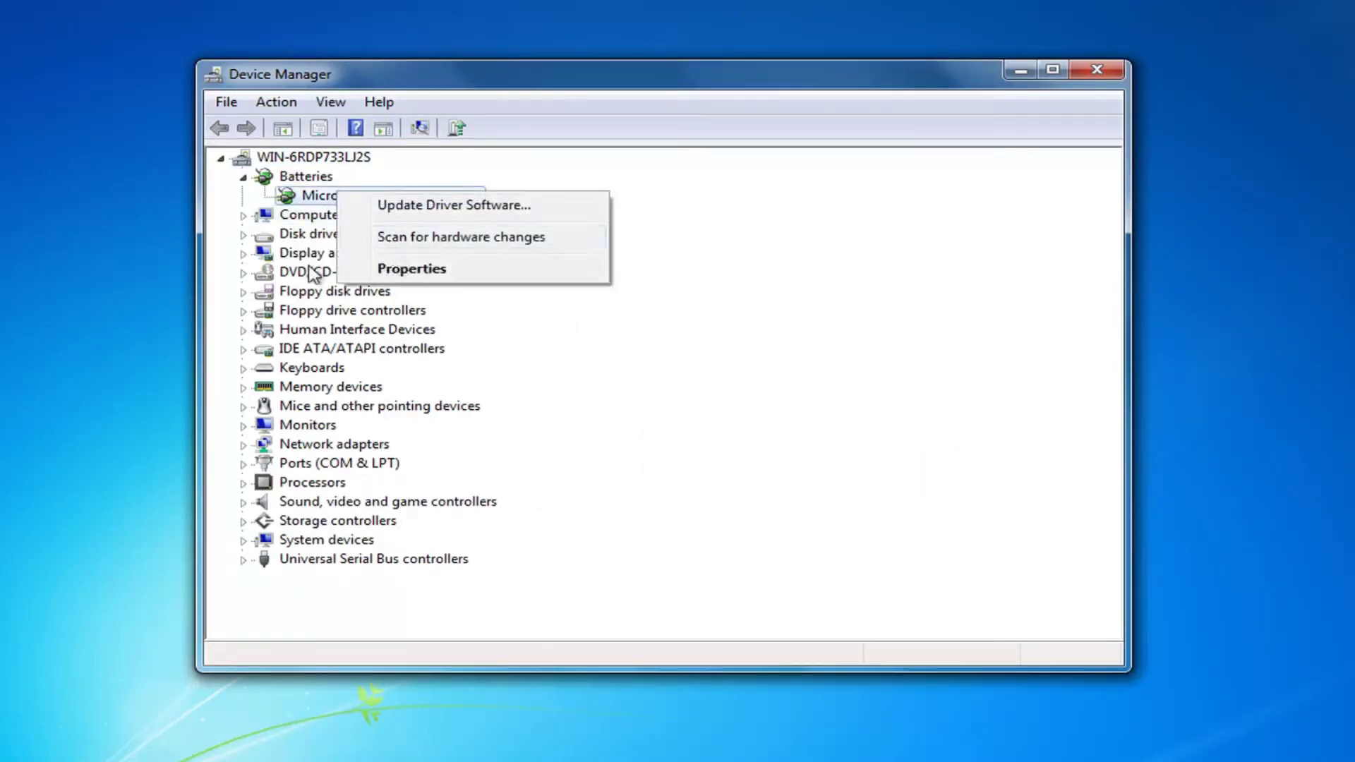
{"action": "left_click", "coordinate": [293, 215]}
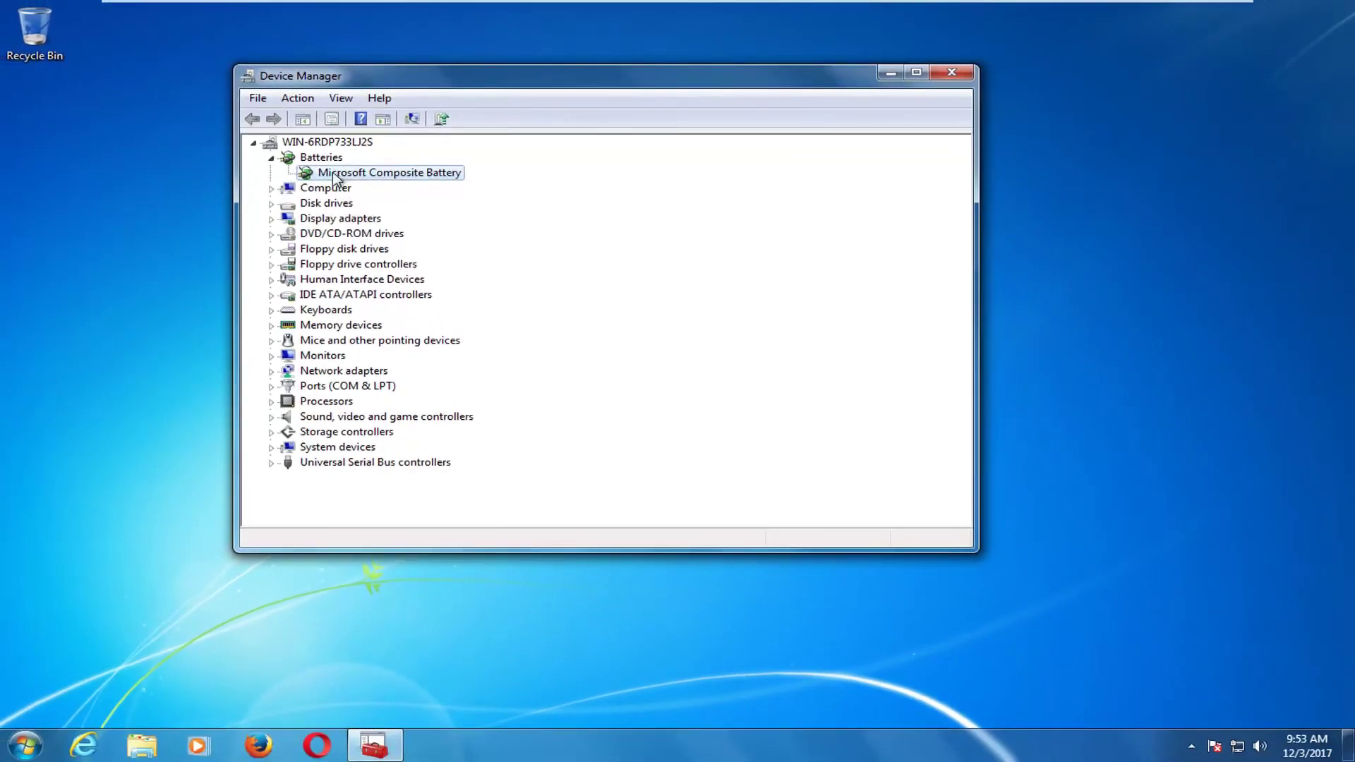
{"action": "right_click", "coordinate": [333, 182]}
{"action": "left_click", "coordinate": [323, 202]}
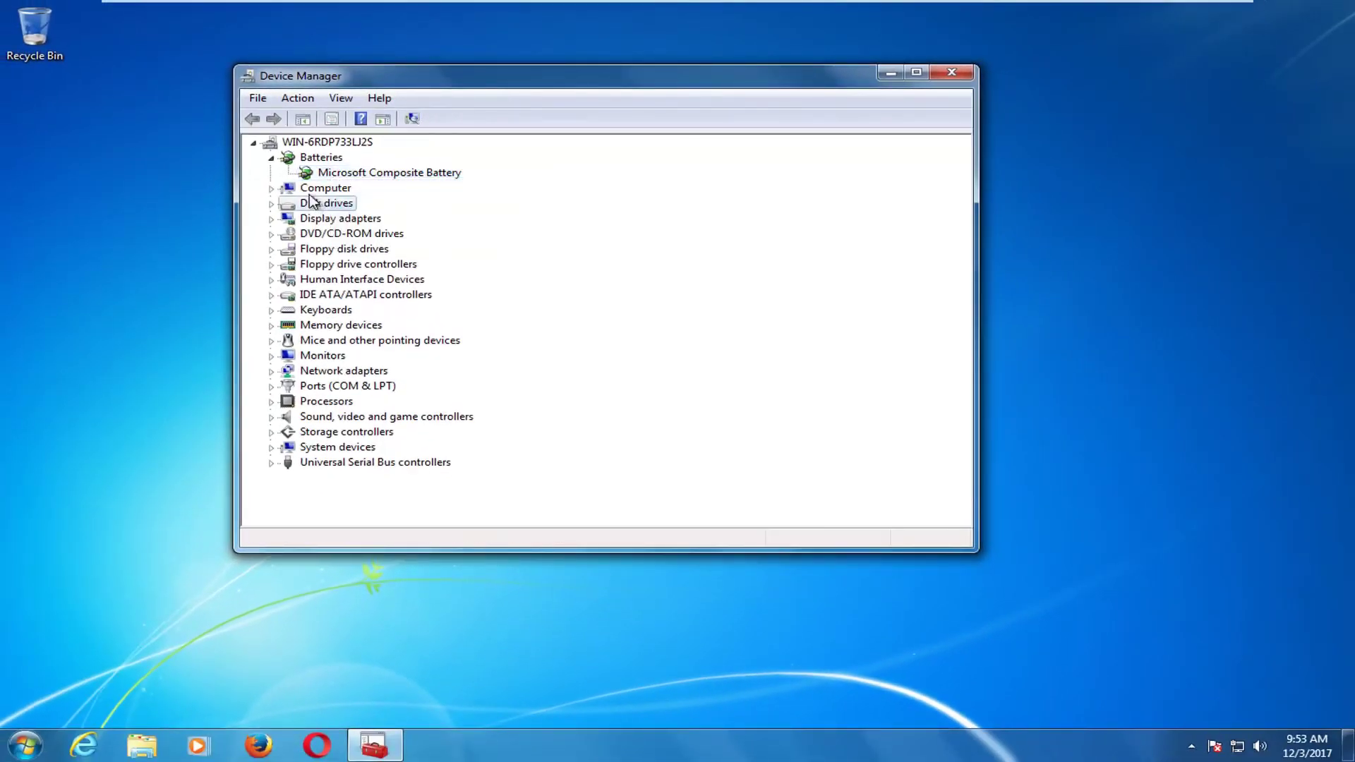
{"action": "left_click", "coordinate": [324, 174]}
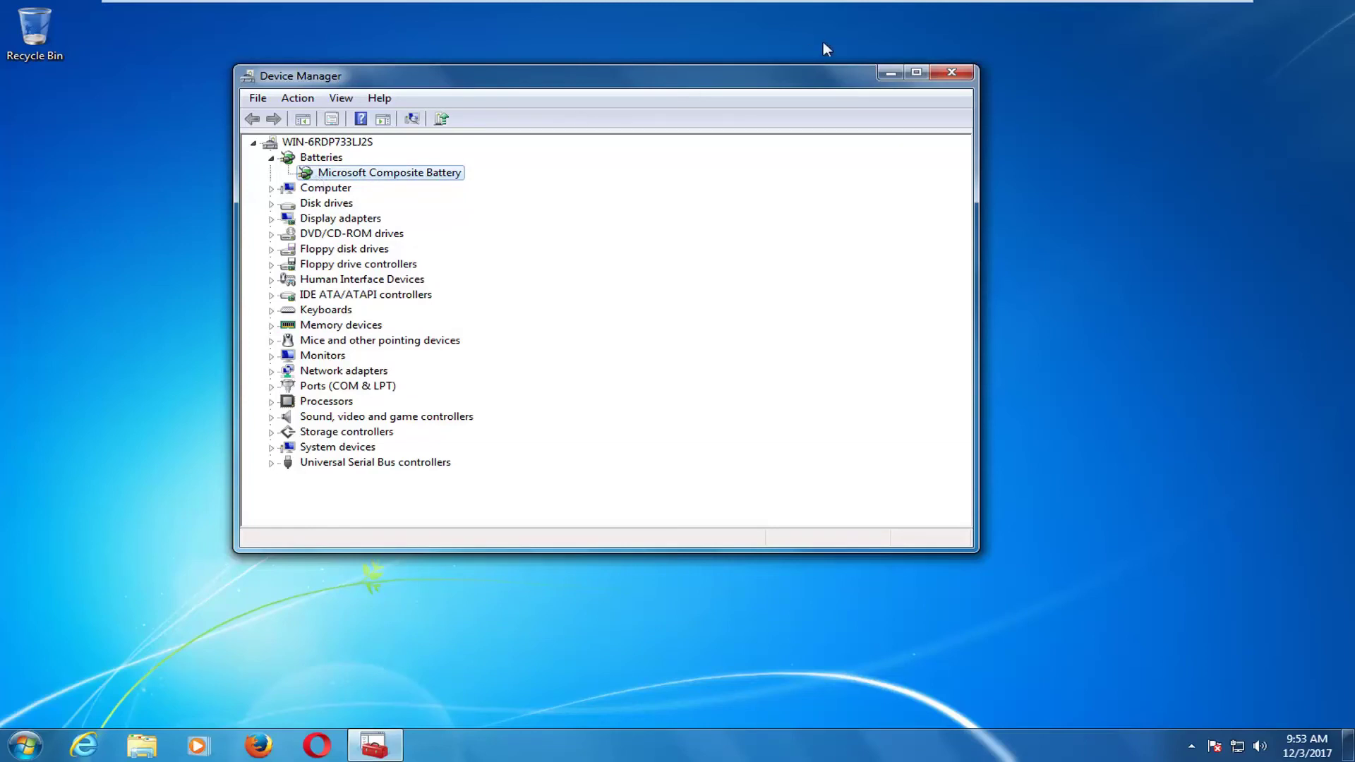
Close the Device Manager window to return to the desktop.
{"action": "left_click", "coordinate": [951, 75]}
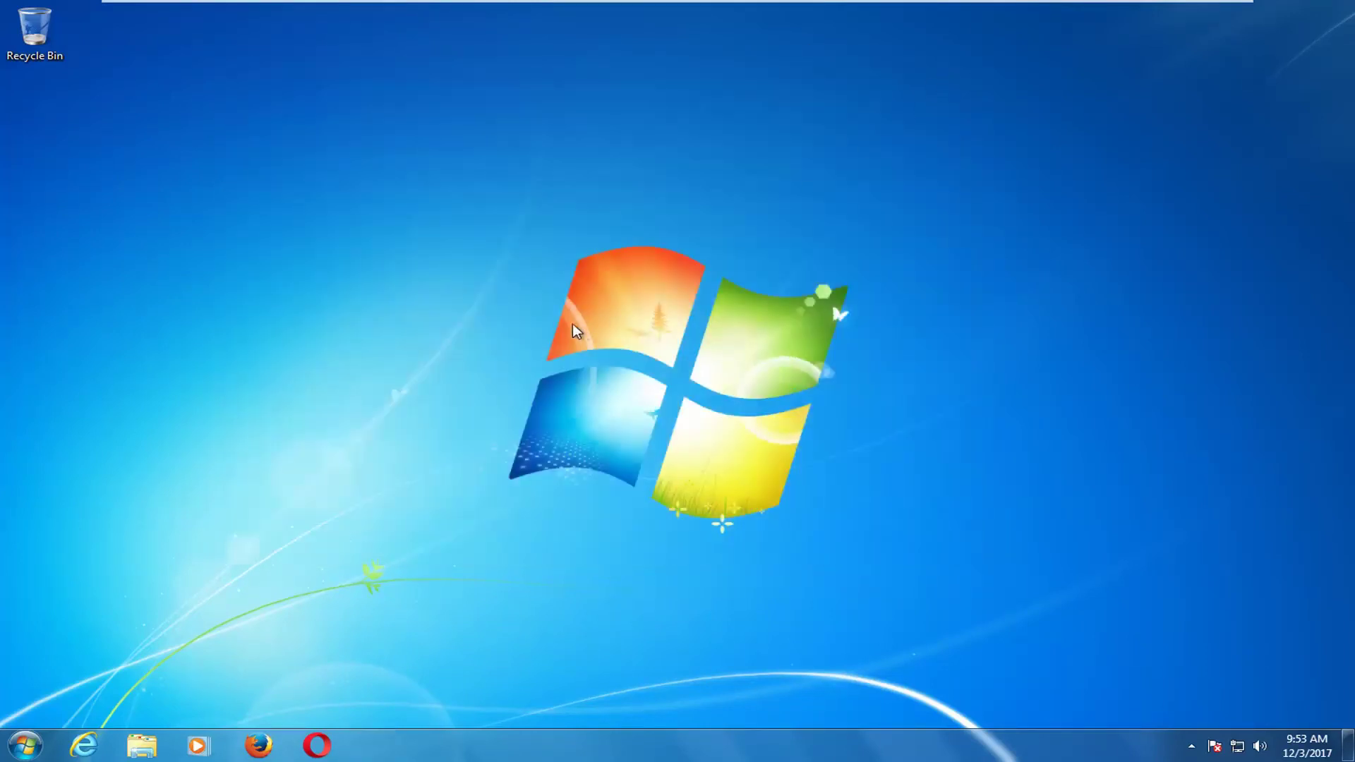